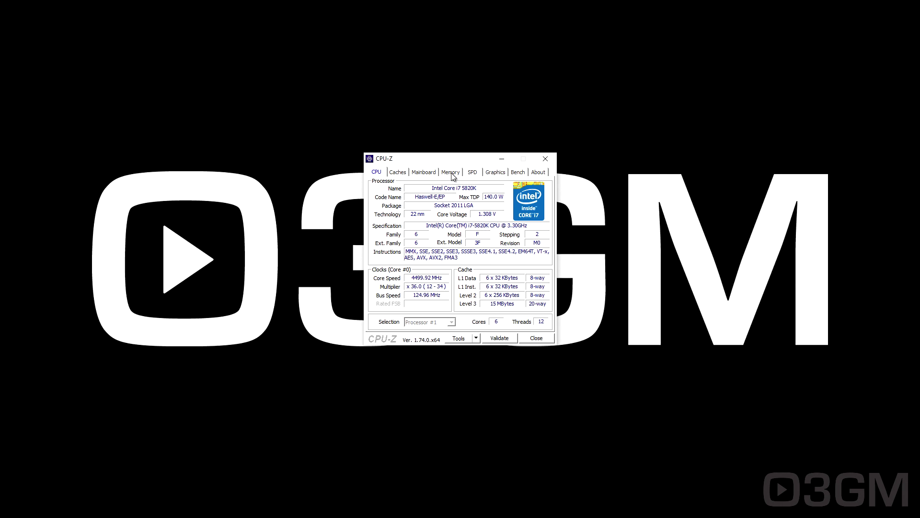
Step: Switch between the CPU and Memory tabs in CPU-Z, ending on Memory: 16 GB quad-channel DDR4
{"action": "left_click", "coordinate": [451, 172]}
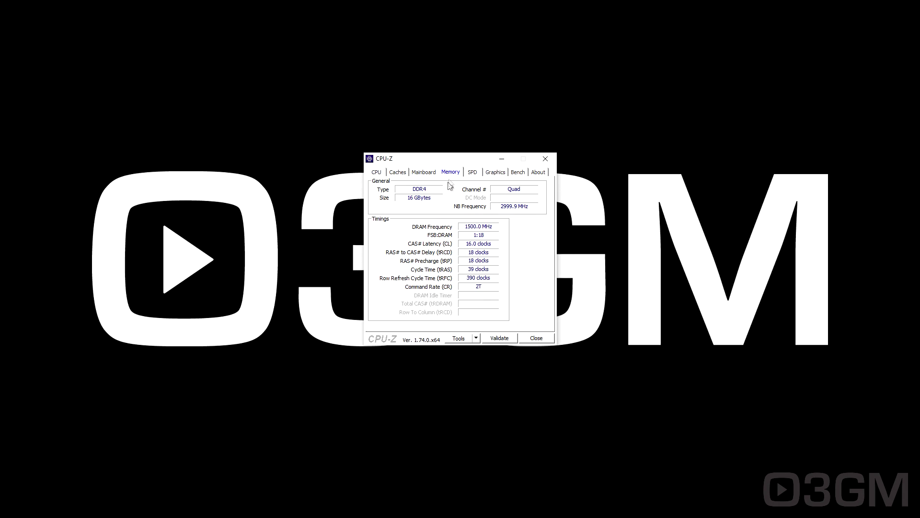
{"action": "left_click", "coordinate": [378, 175]}
{"action": "left_click", "coordinate": [449, 176]}
{"action": "left_click", "coordinate": [378, 176]}
{"action": "left_click", "coordinate": [451, 175]}
{"action": "left_click", "coordinate": [378, 175]}
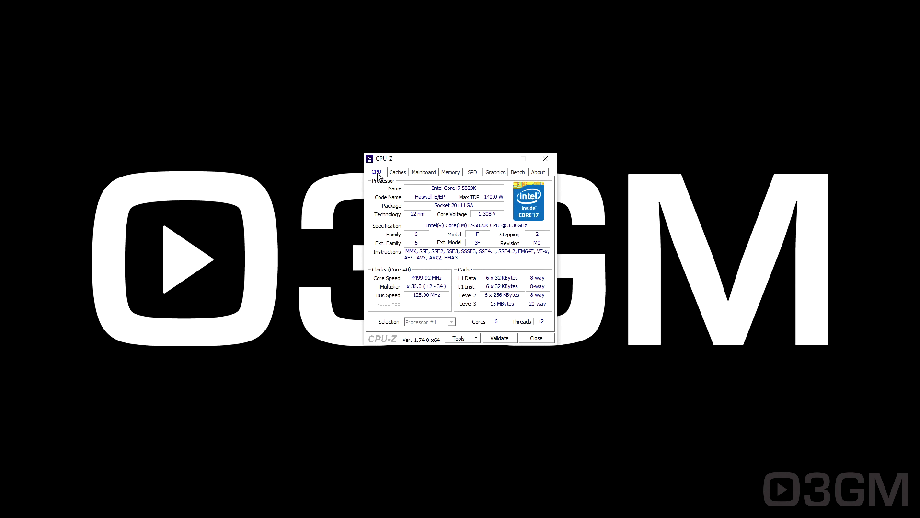
{"action": "left_click", "coordinate": [448, 177]}
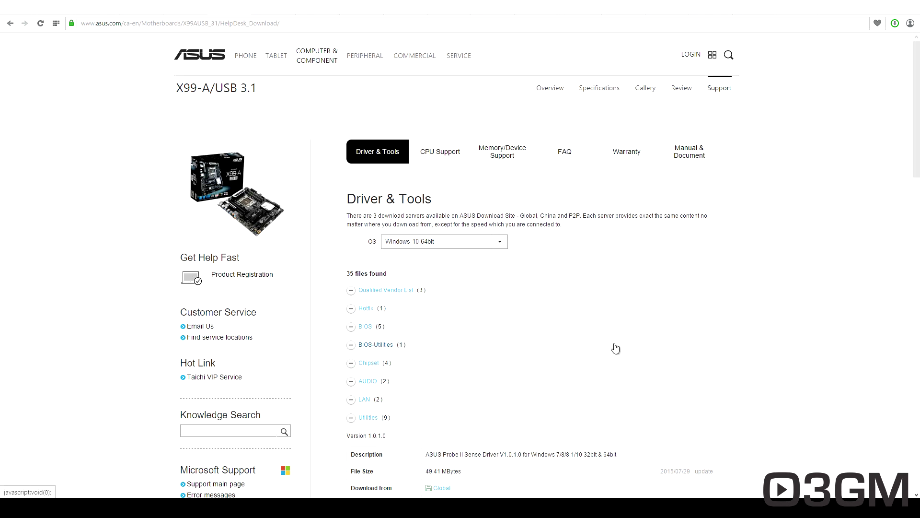
Step: Keep Windows 10 64bit as the OS and scroll to the AI Suite 3 V1.00.96 Utilities entry
{"action": "left_click", "coordinate": [501, 247]}
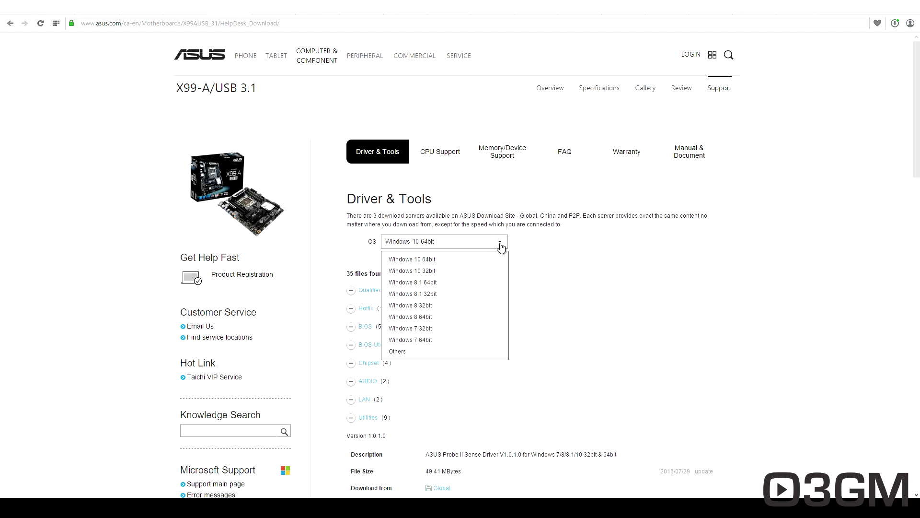
{"action": "left_click", "coordinate": [501, 247]}
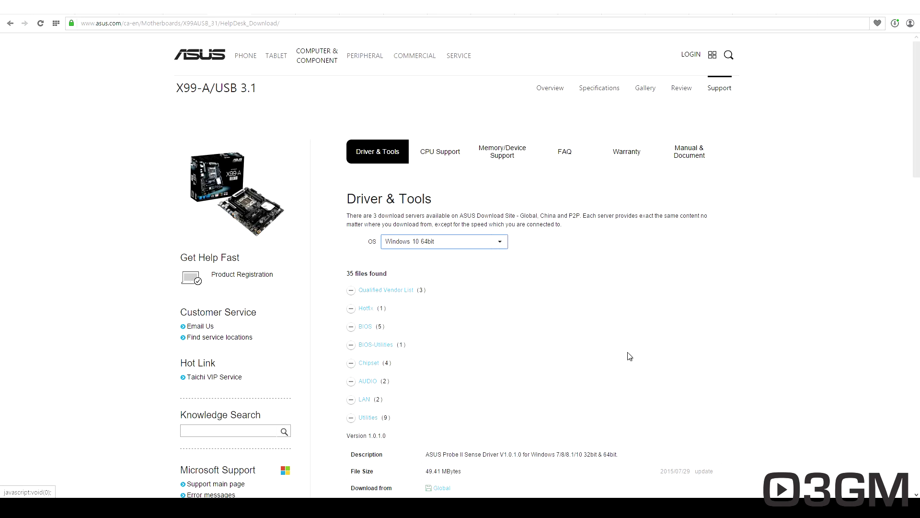
{"action": "left_click_drag", "start_coordinate": [916, 168], "coordinate": [884, 443]}
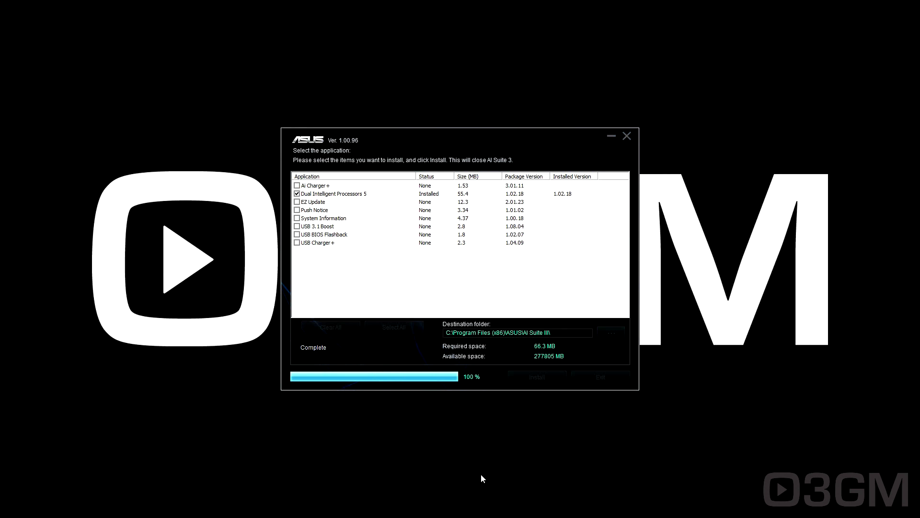
Step: Dismiss the installation-complete message and accept the reboot to finish the install
{"action": "left_click", "coordinate": [513, 293]}
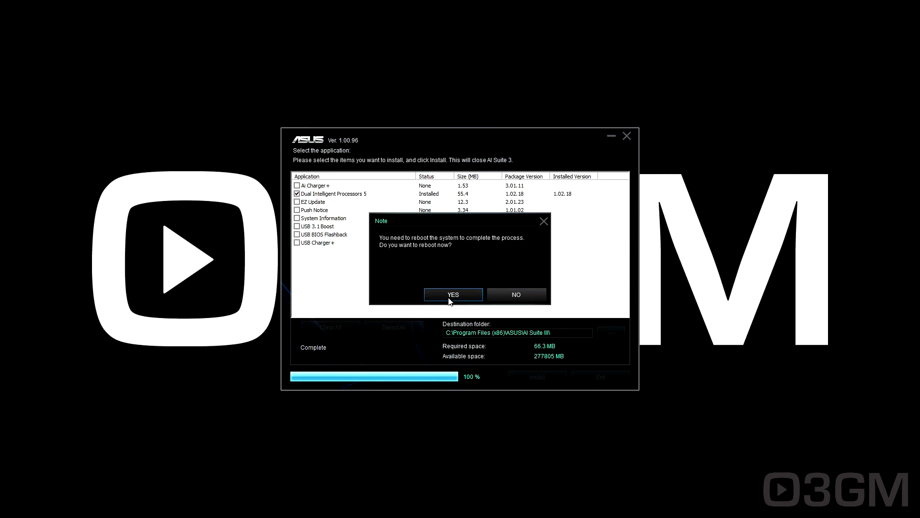
{"action": "left_click", "coordinate": [451, 294]}
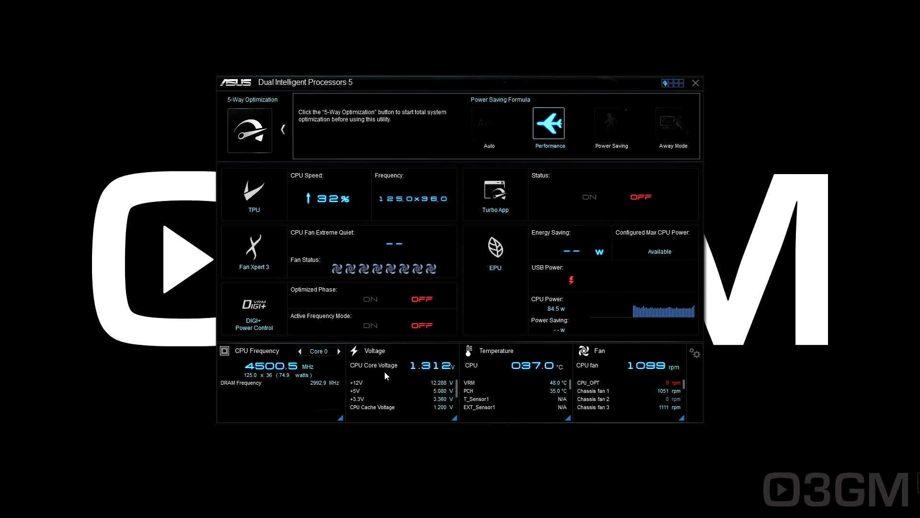
Step: Check the sensor alarm thresholds, return to live readings, and bring up 5-Way Optimization
{"action": "left_click", "coordinate": [695, 353]}
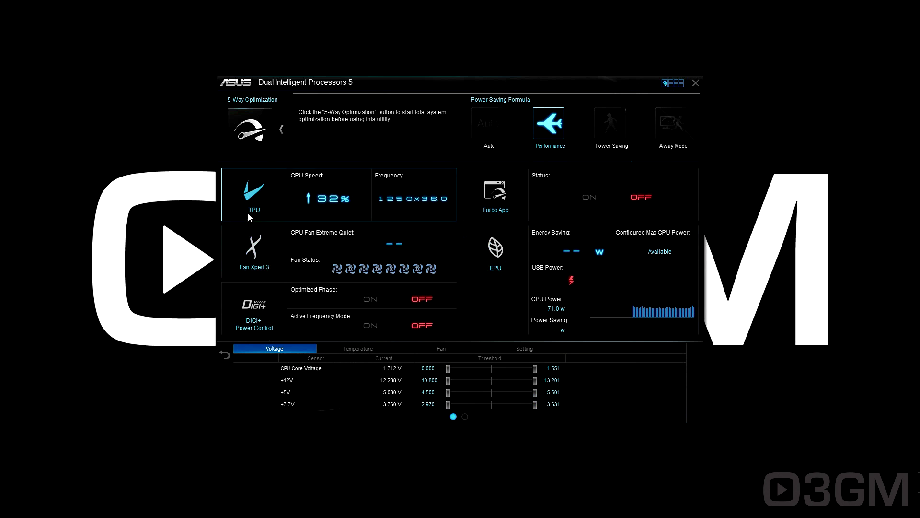
{"action": "left_click", "coordinate": [225, 354]}
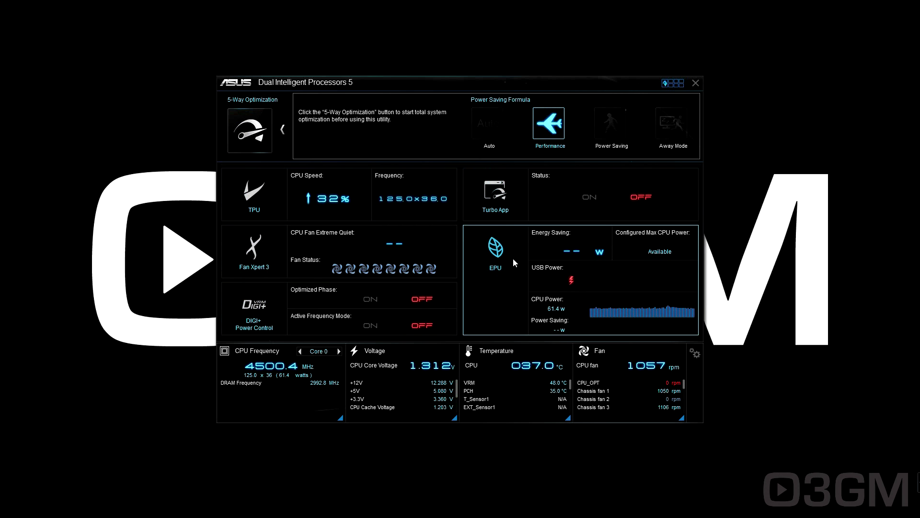
{"action": "left_click", "coordinate": [250, 131]}
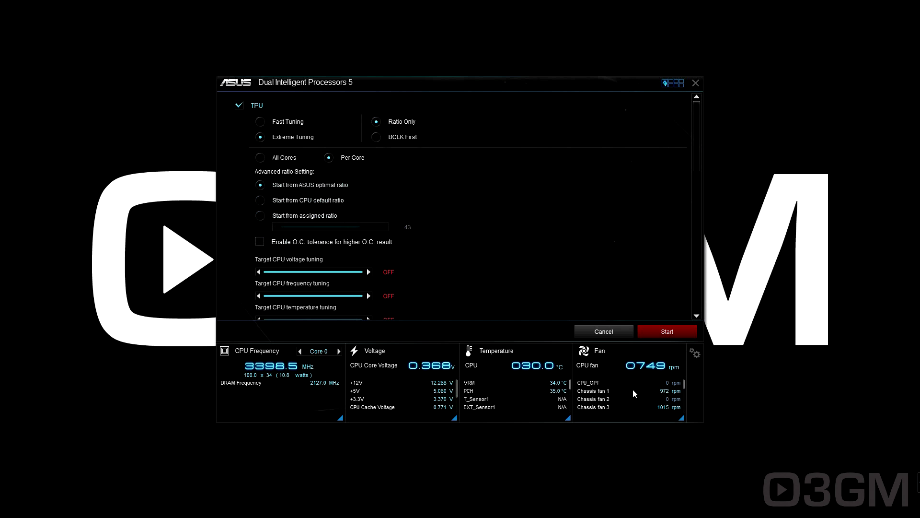
Step: Keep ASUS optimal ratio as the tuning start point after trying CPU default and assigned ratio
{"action": "mouse_move", "coordinate": [698, 152]}
{"action": "left_mouse_down"}
{"action": "mouse_move", "coordinate": [680, 248]}
{"action": "mouse_move", "coordinate": [701, 134]}
{"action": "left_mouse_up"}
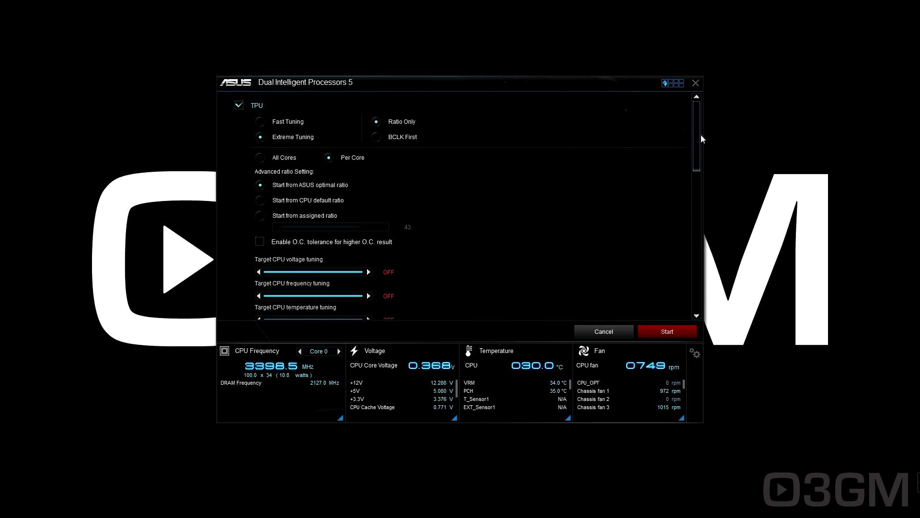
{"action": "left_click", "coordinate": [347, 200]}
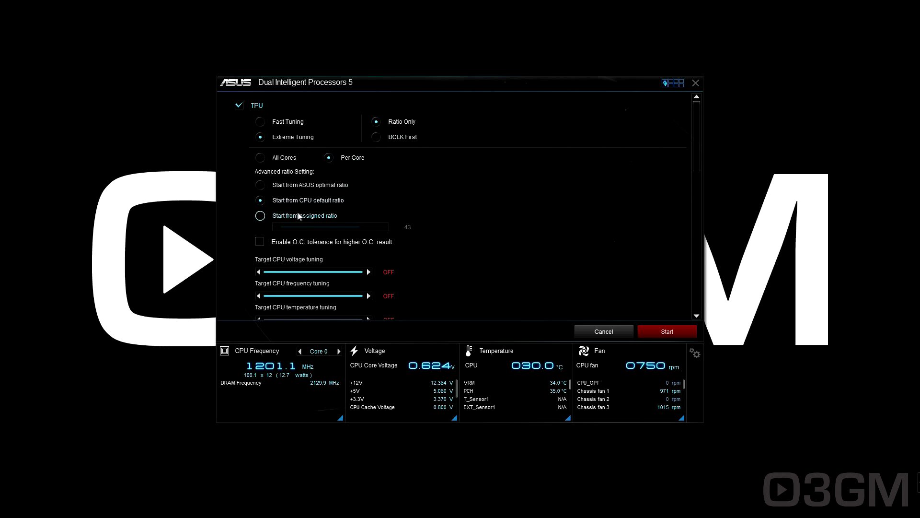
{"action": "left_click", "coordinate": [298, 216]}
{"action": "left_click", "coordinate": [312, 187]}
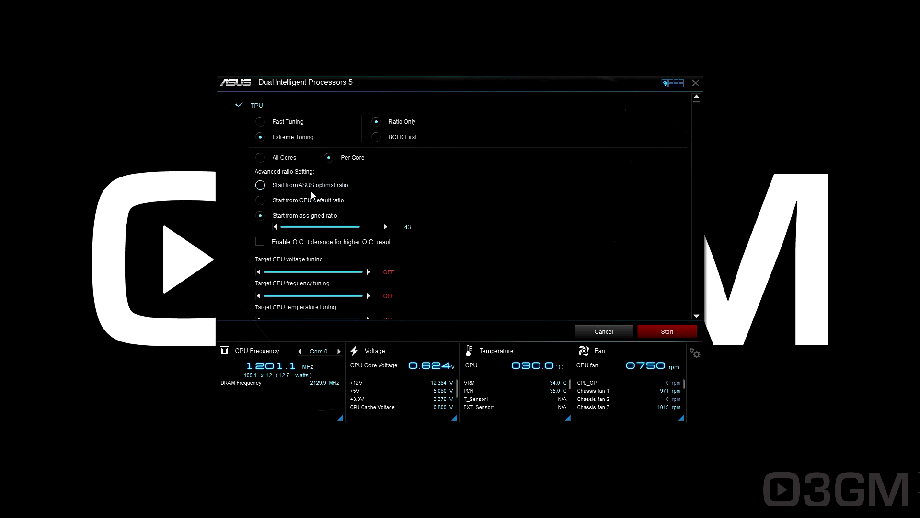
Step: Enable O.C. tolerance and the memory stress test, leaving the CPU voltage target OFF
{"action": "left_click", "coordinate": [261, 243]}
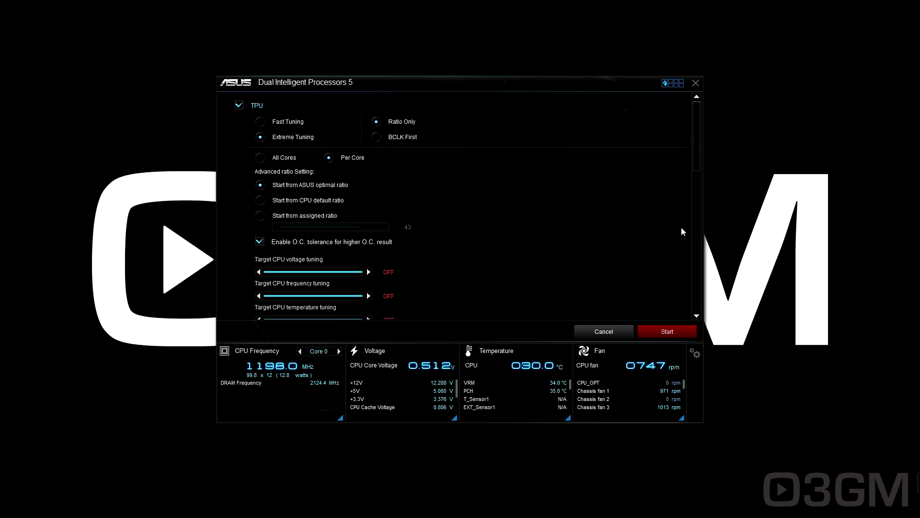
{"action": "scroll", "coordinate": [695, 163], "scroll_direction": "down", "scroll_amount": 2}
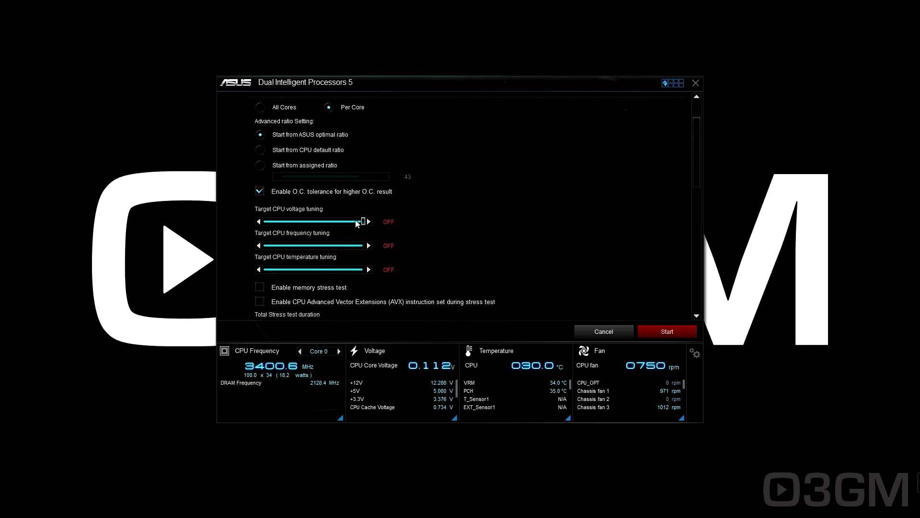
{"action": "left_click", "coordinate": [354, 222]}
{"action": "left_click_drag", "start_coordinate": [355, 221], "coordinate": [372, 272]}
{"action": "left_click", "coordinate": [357, 270]}
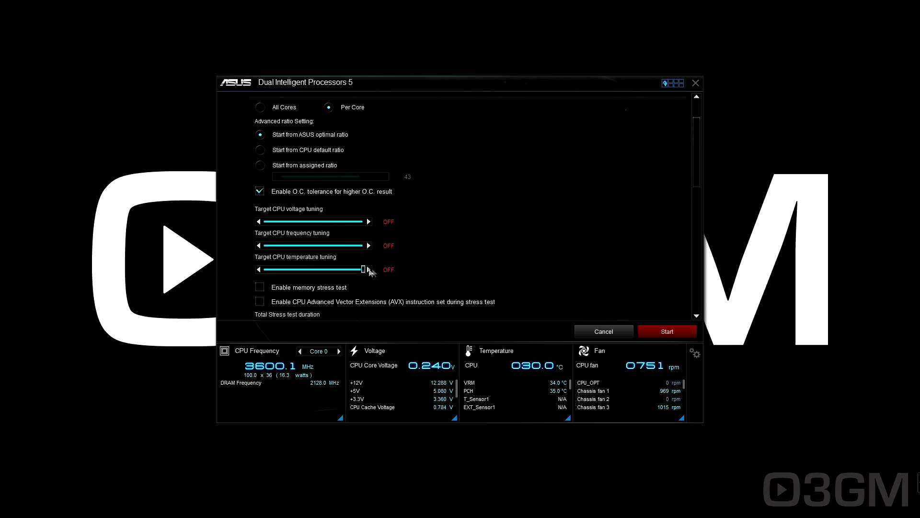
{"action": "left_click", "coordinate": [260, 288]}
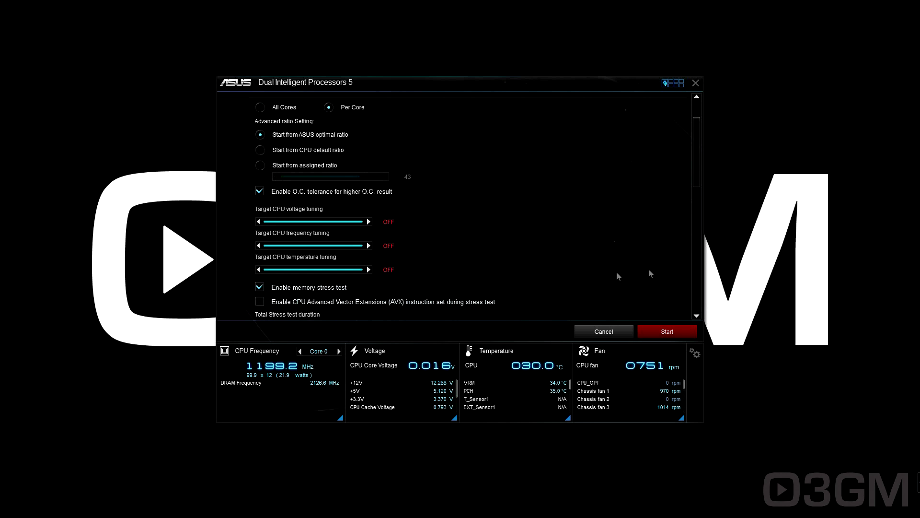
{"action": "left_click_drag", "start_coordinate": [698, 185], "coordinate": [693, 238]}
Step: Run 5-Way Optimization to reach 100.0 x 41 (about 4.1 GHz, +20%) and close the report
{"action": "left_click", "coordinate": [673, 332]}
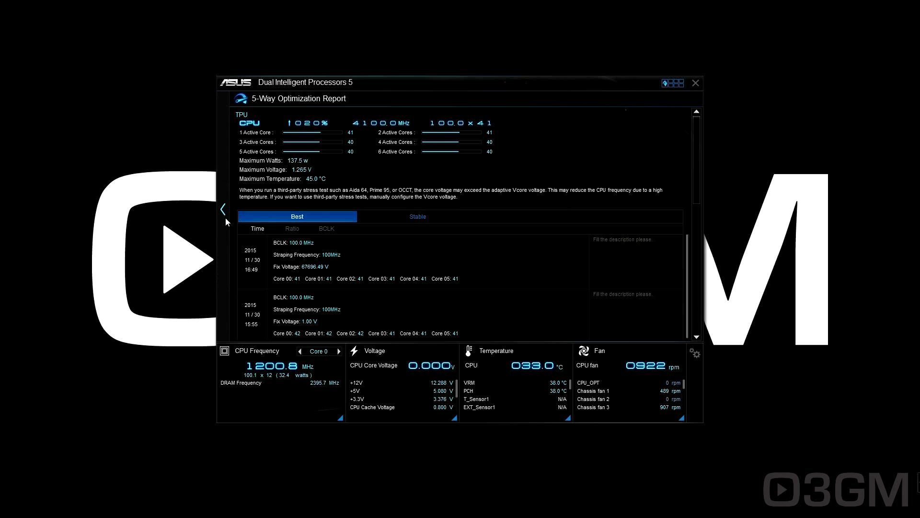
{"action": "left_click", "coordinate": [225, 216]}
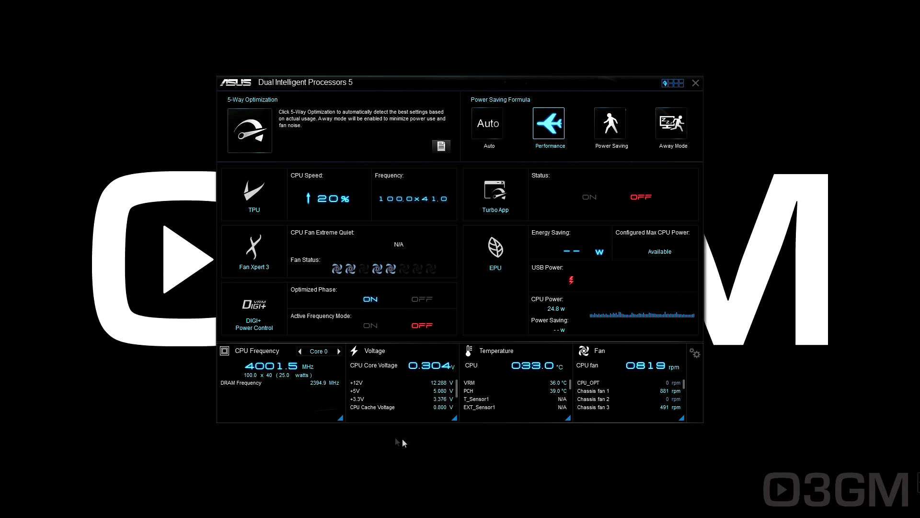
{"action": "left_click", "coordinate": [498, 208]}
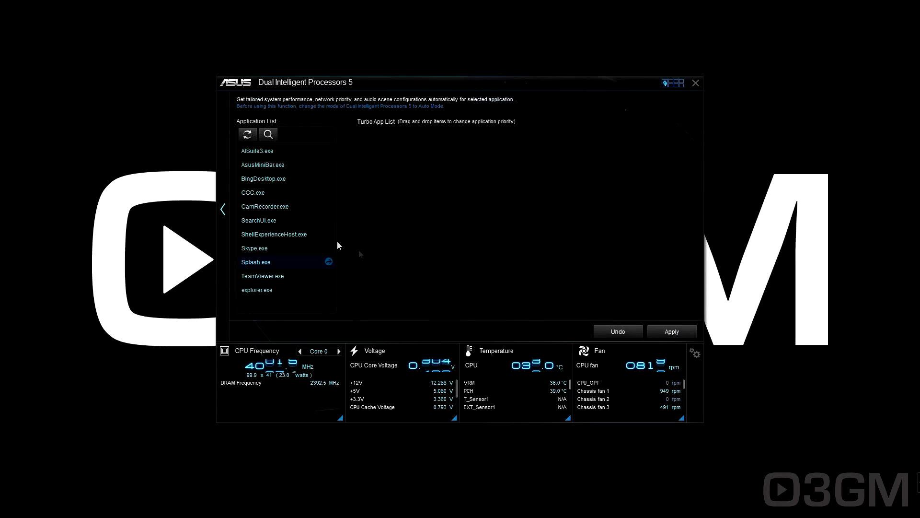
Step: Add aisuite3.exe to the Turbo App List with User manual adjustment performance level 40
{"action": "left_click", "coordinate": [329, 150]}
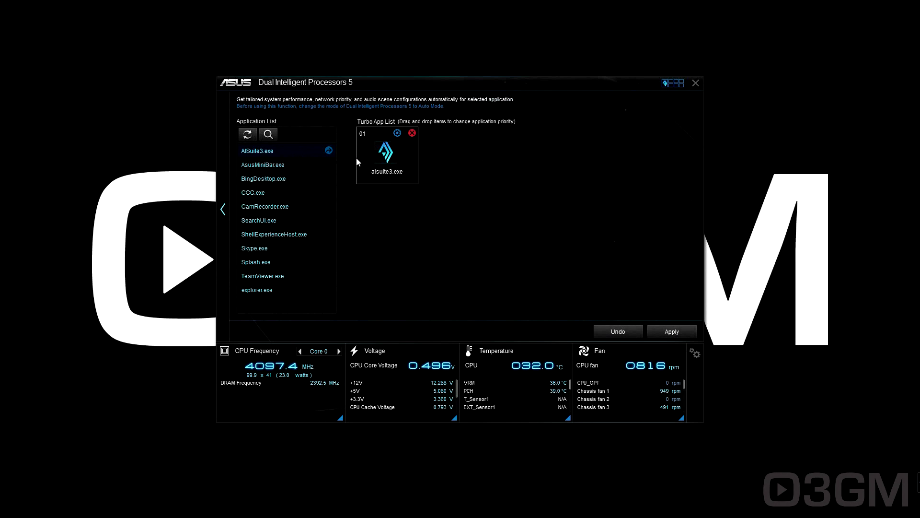
{"action": "left_click", "coordinate": [391, 149]}
{"action": "left_click", "coordinate": [258, 149]}
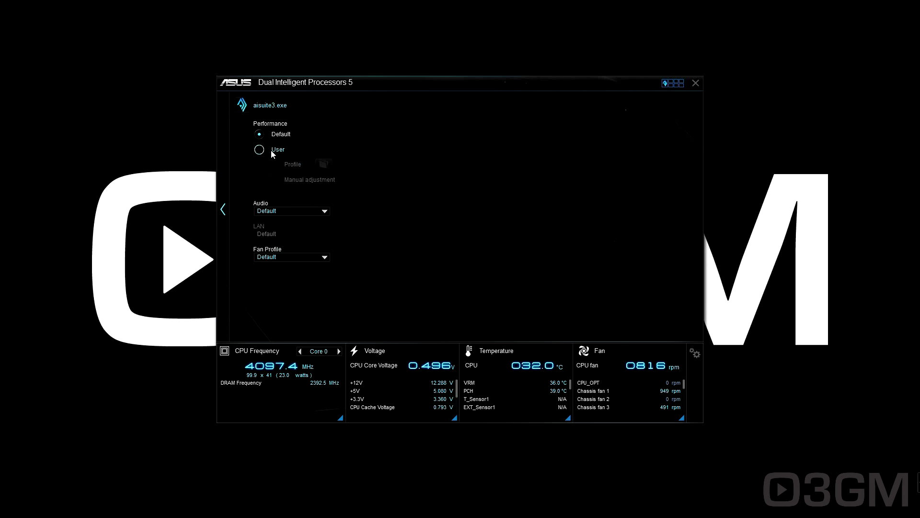
{"action": "left_click", "coordinate": [271, 179]}
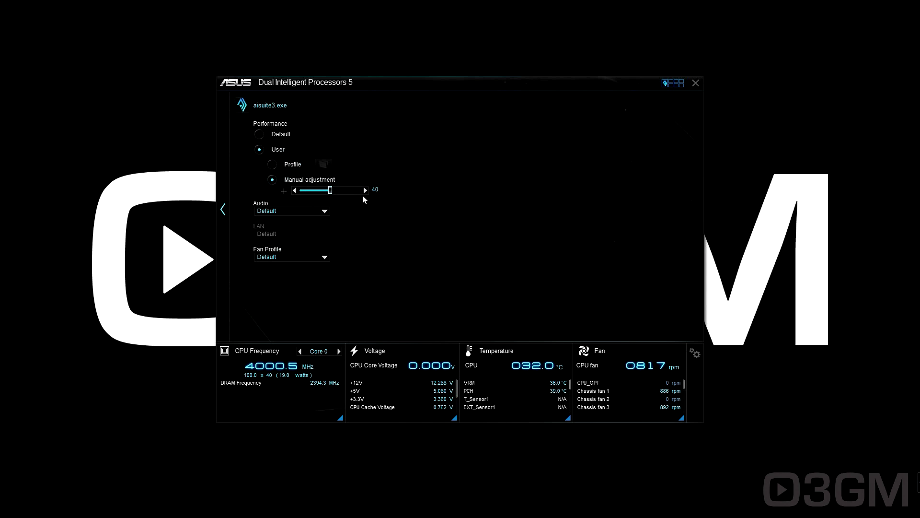